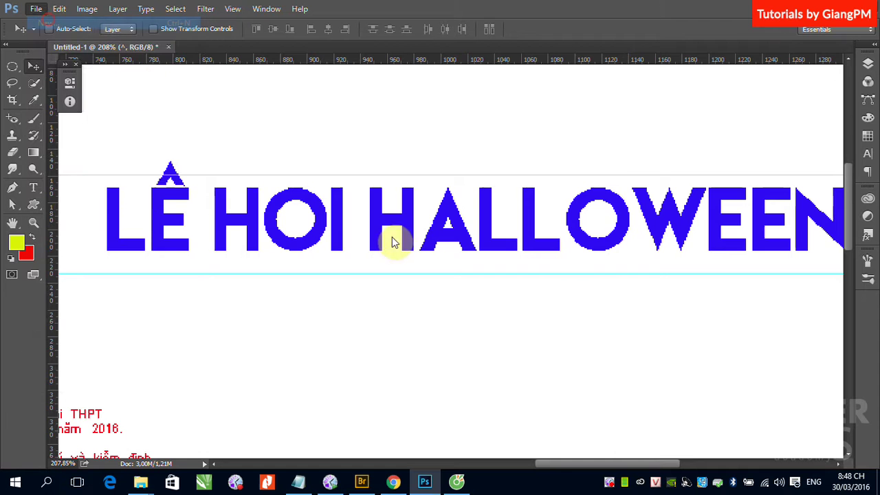
# Step: Create a new blank document and start a Horizontal Type Mask near the canvas centre
pyautogui.click(576, 107)
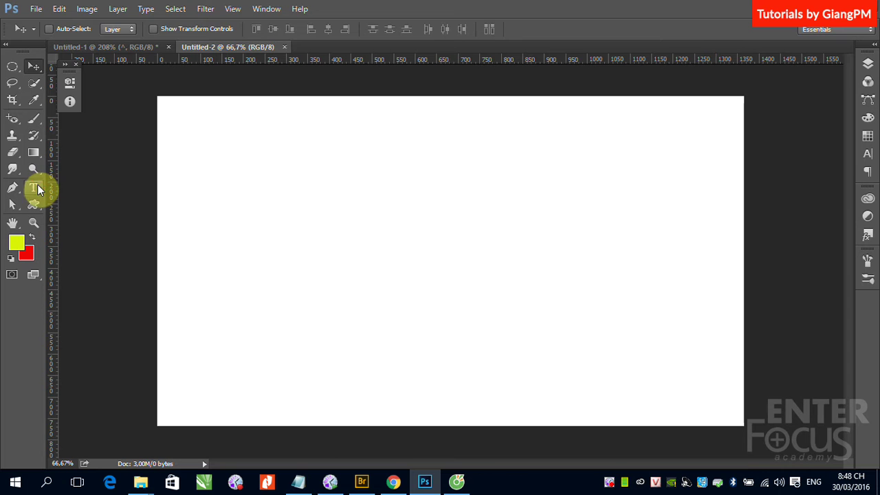
pyautogui.click(38, 188)
pyautogui.rightClick(37, 185)
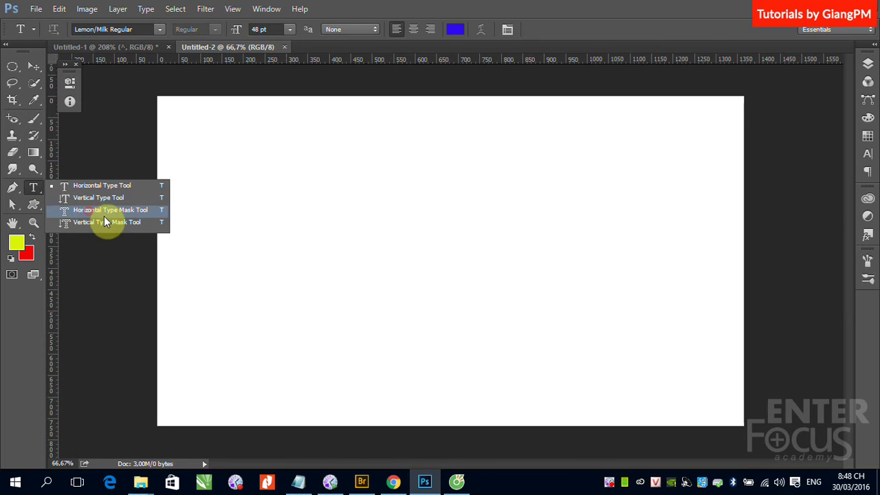
pyautogui.click(104, 212)
pyautogui.click(354, 236)
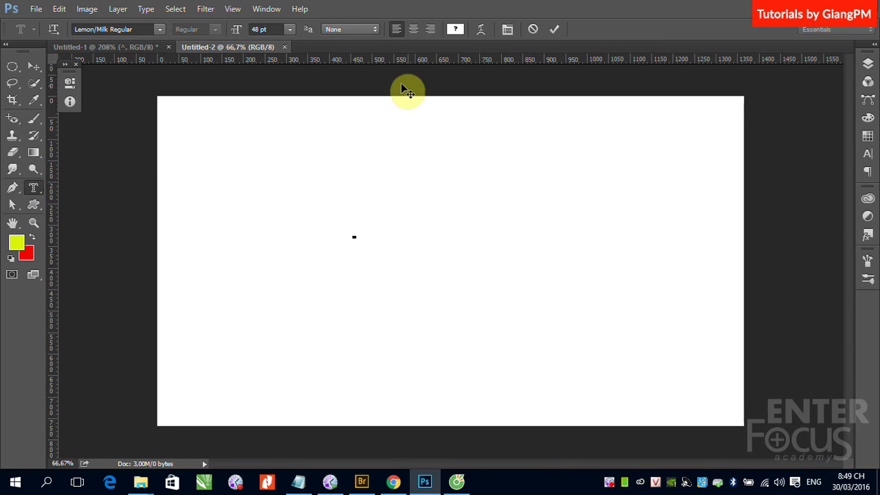
# Step: Set the type size to 100 pt and type SSFIHSDIUHF
pyautogui.click(289, 31)
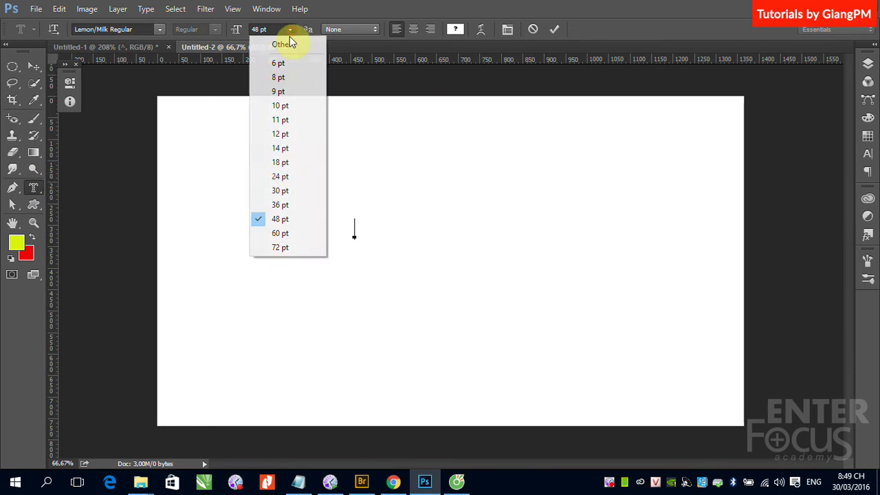
pyautogui.click(281, 246)
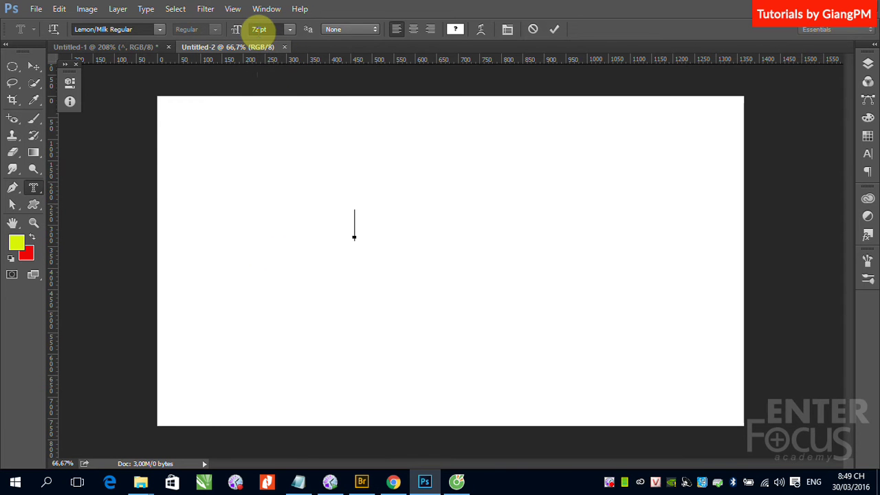
pyautogui.click(256, 29)
pyautogui.write('100')
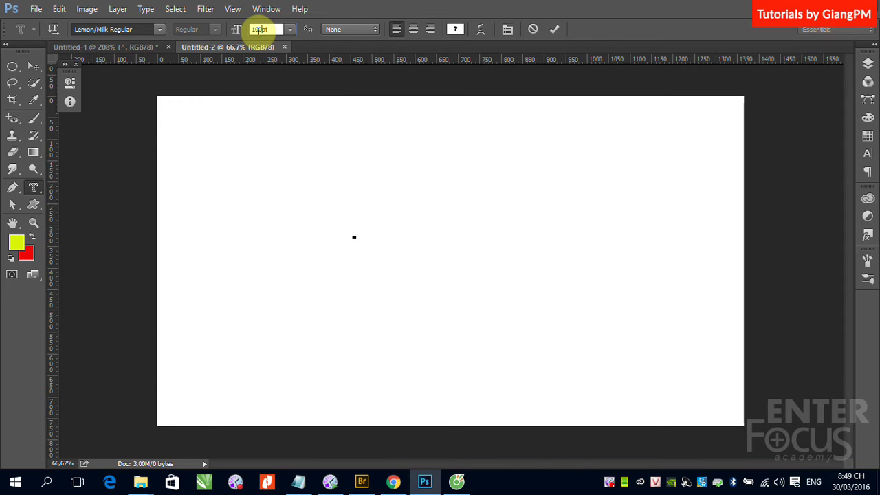
pyautogui.press('Return')
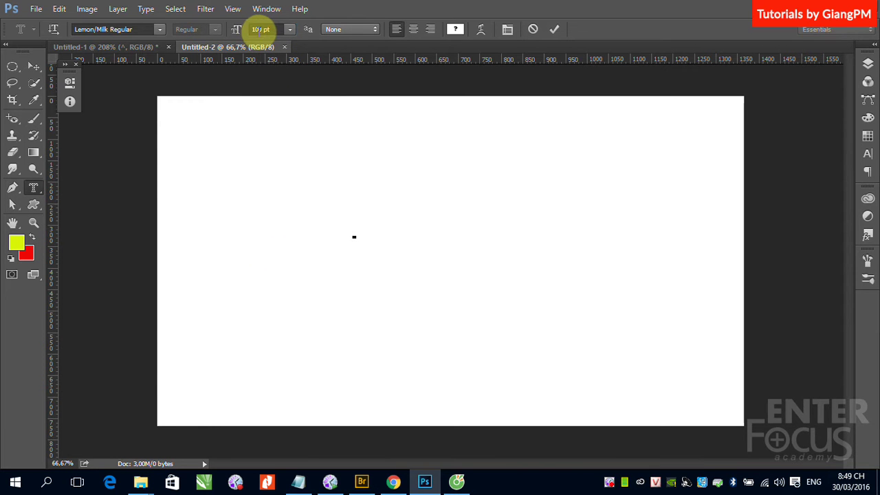
pyautogui.write('SSFIHSDIUHF')
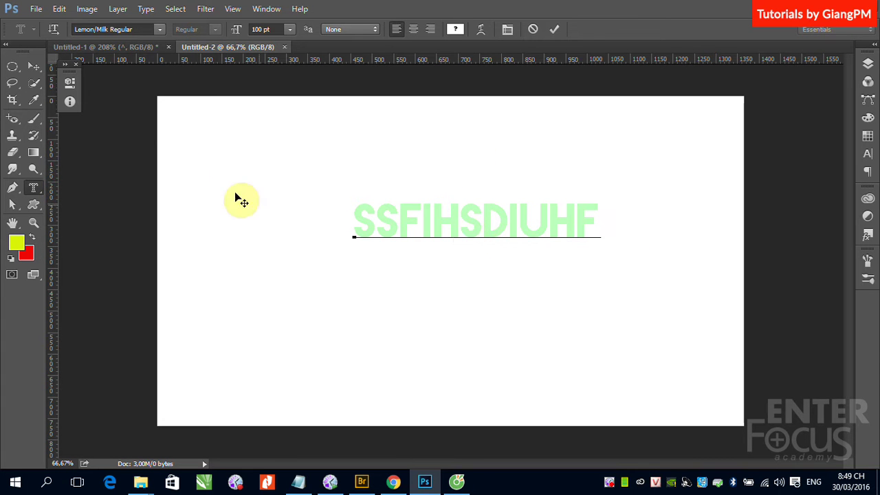
# Step: Commit the SSFIHSDIUHF type mask as a selection, then deselect it with Ctrl+D
pyautogui.click(34, 66)
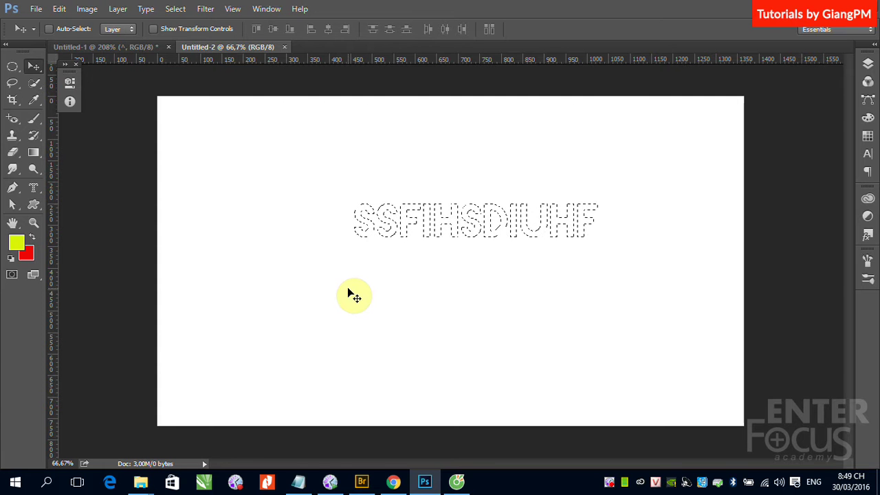
pyautogui.hotkey('ctrl', 'd')
# Step: Open the Desktop JPG of the man in front of the brick wall
pyautogui.click(12, 82)
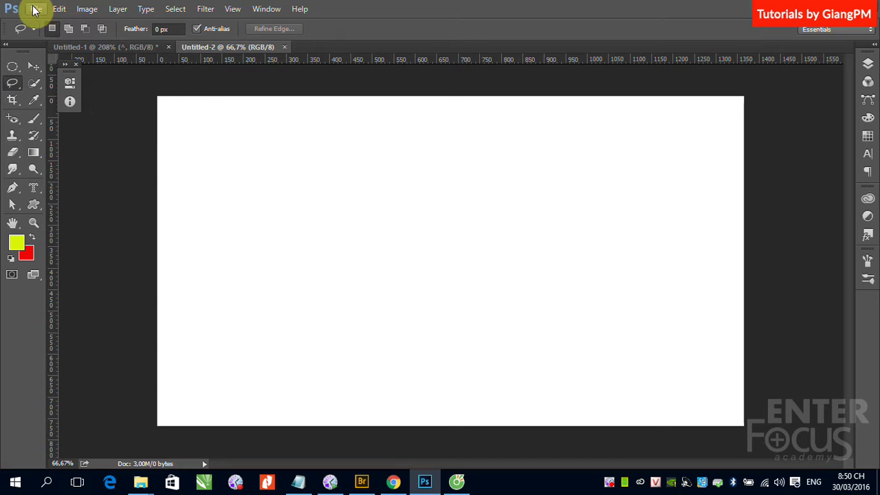
pyautogui.click(36, 9)
pyautogui.click(50, 35)
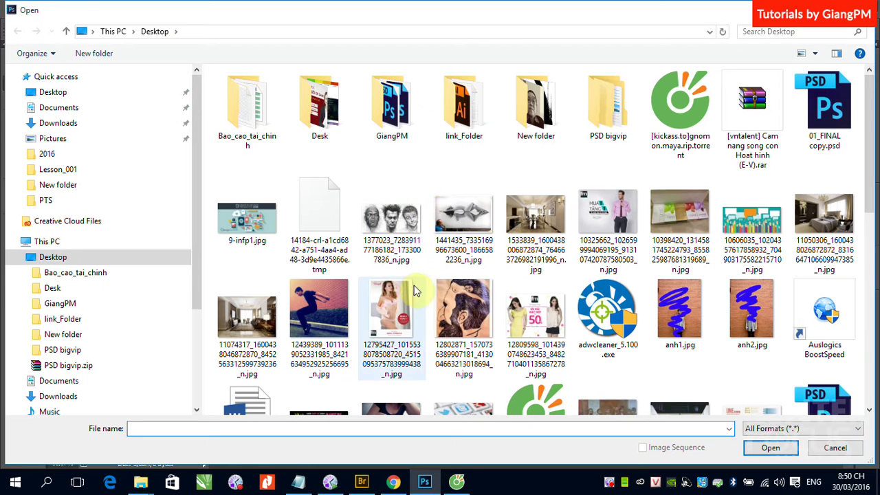
pyautogui.click(320, 313)
pyautogui.click(770, 447)
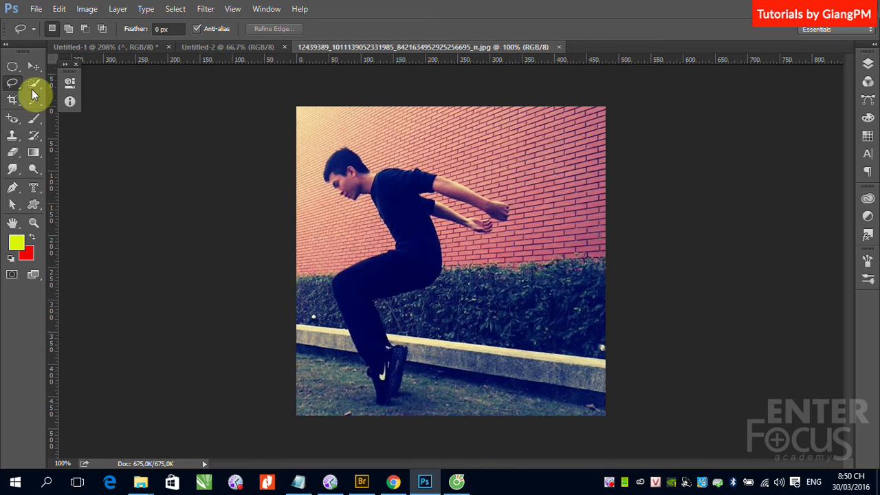
# Step: Draw an elliptical selection on the man's shirt and show it as a Quick Mask
pyautogui.click(13, 67)
pyautogui.moveTo(394, 195); pyautogui.dragTo(417, 235)
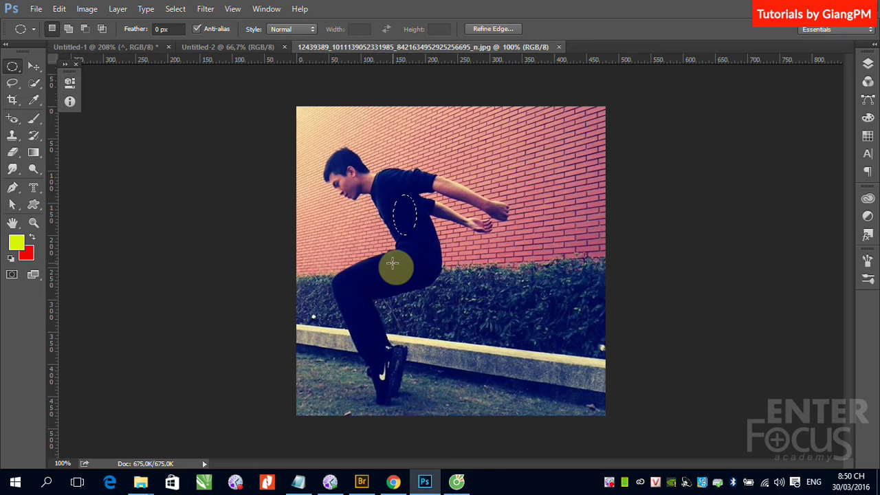
pyautogui.press('d')
pyautogui.press('q')
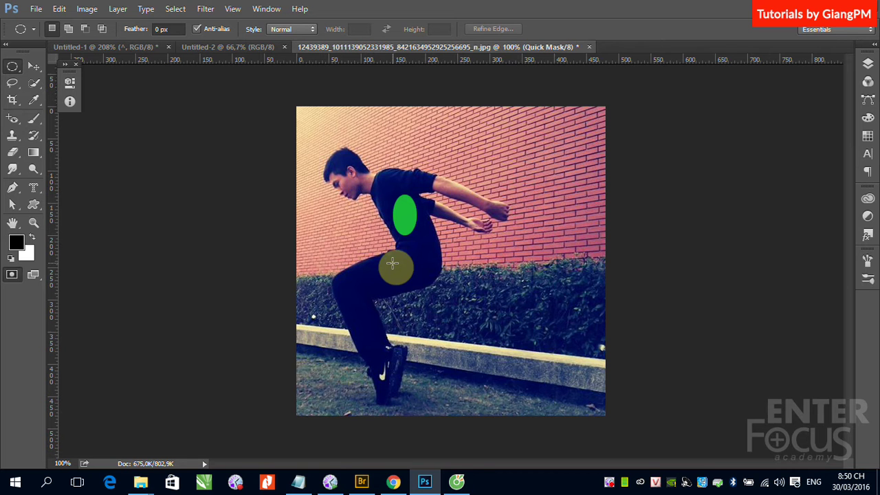
# Step: Brush the Quick Mask down the man's torso and legs, then exit to a selection
pyautogui.click(34, 121)
pyautogui.moveTo(388, 182)
pyautogui.mouseDown()
pyautogui.moveTo(411, 265)
pyautogui.moveTo(373, 356)
pyautogui.mouseUp()
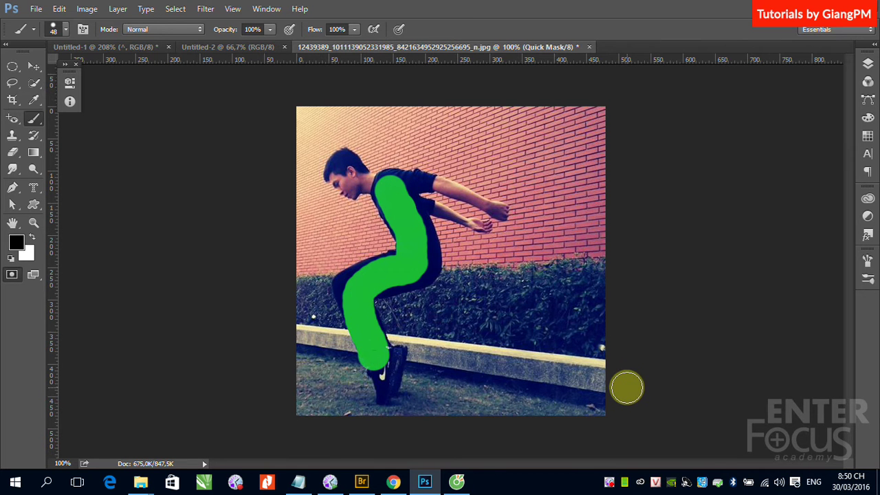
pyautogui.press('q')
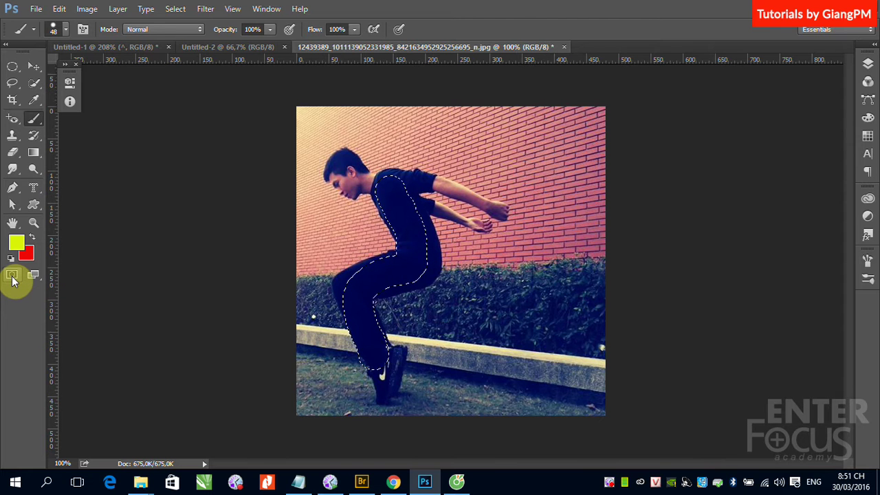
# Step: Toggle Quick Mask on and off, then open Quick Mask Options and move the dialog aside
pyautogui.click(12, 277)
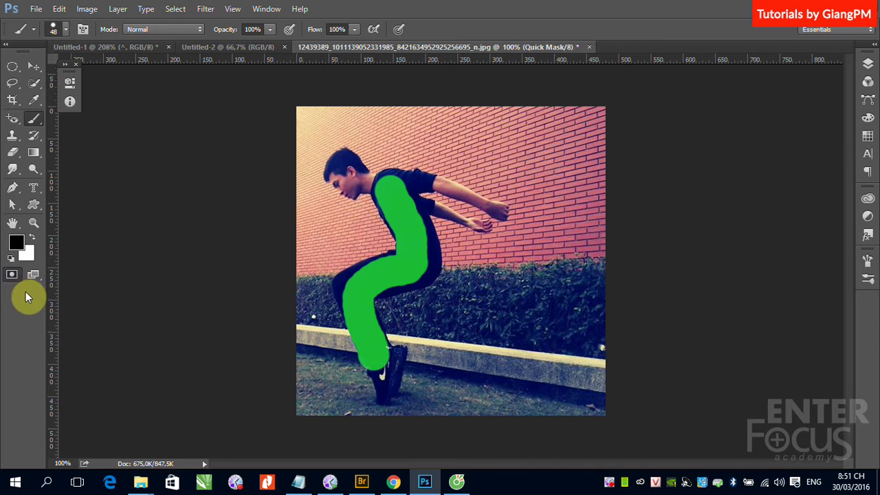
pyautogui.click(13, 277)
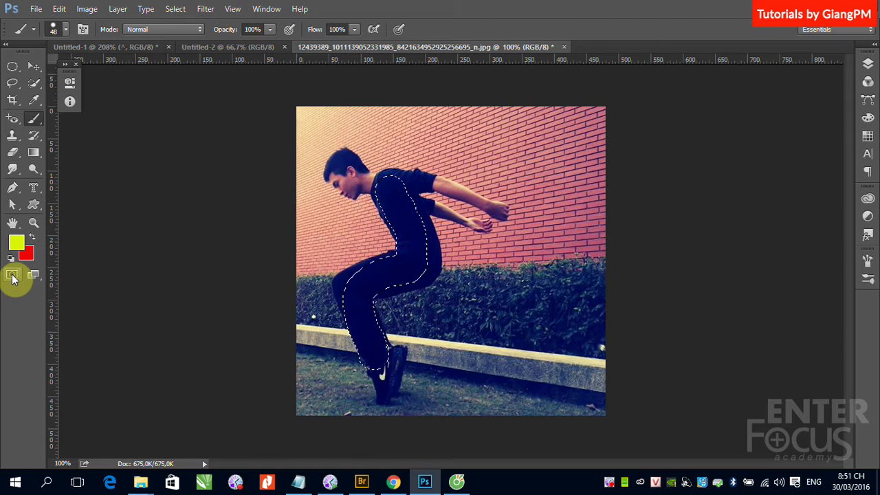
pyautogui.doubleClick(12, 278)
pyautogui.moveTo(208, 129); pyautogui.dragTo(595, 109)
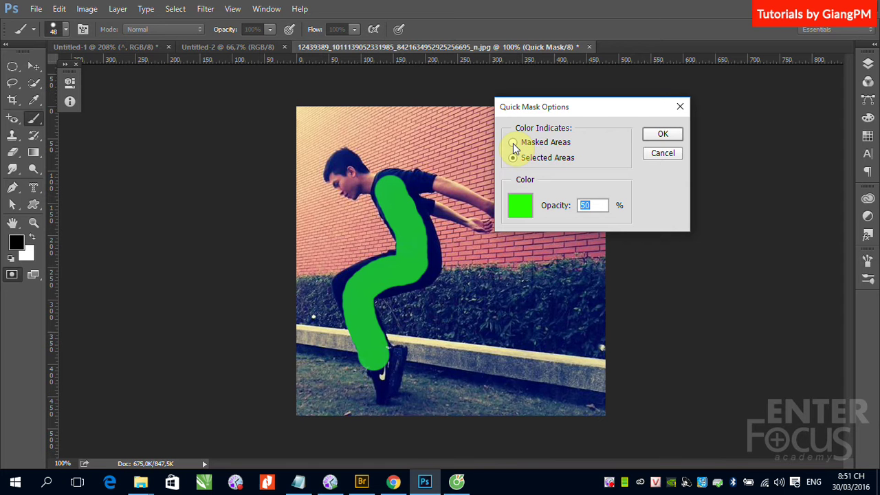
# Step: Set the Quick Mask colour to mark Masked Areas, then paint the man's torso into the mask
pyautogui.click(513, 142)
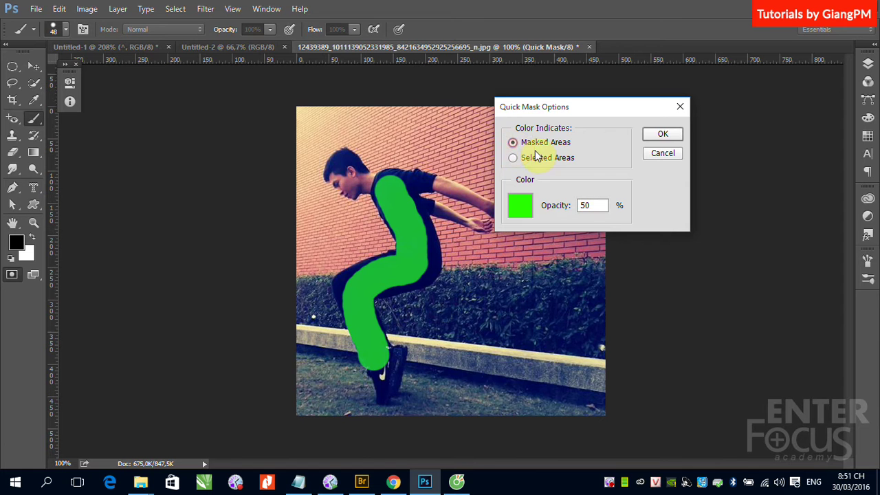
pyautogui.click(661, 133)
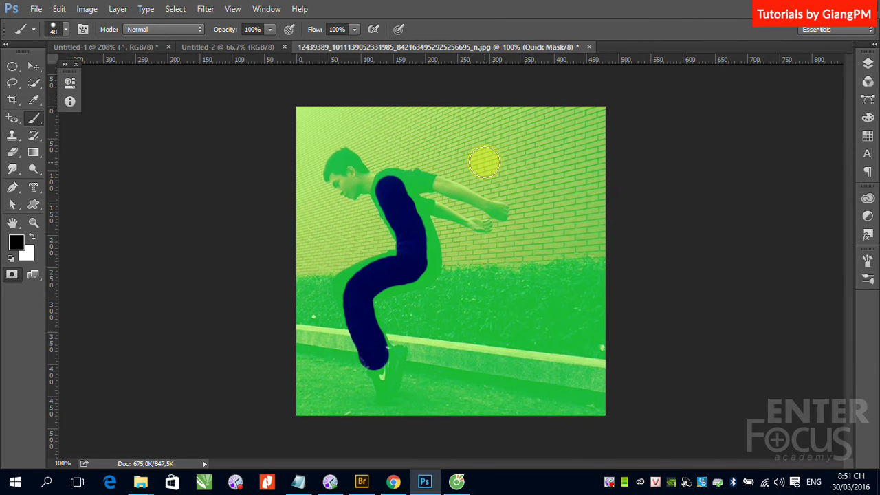
pyautogui.moveTo(394, 168)
pyautogui.mouseDown()
pyautogui.moveTo(410, 248)
pyautogui.moveTo(384, 275)
pyautogui.moveTo(387, 190)
pyautogui.mouseUp()
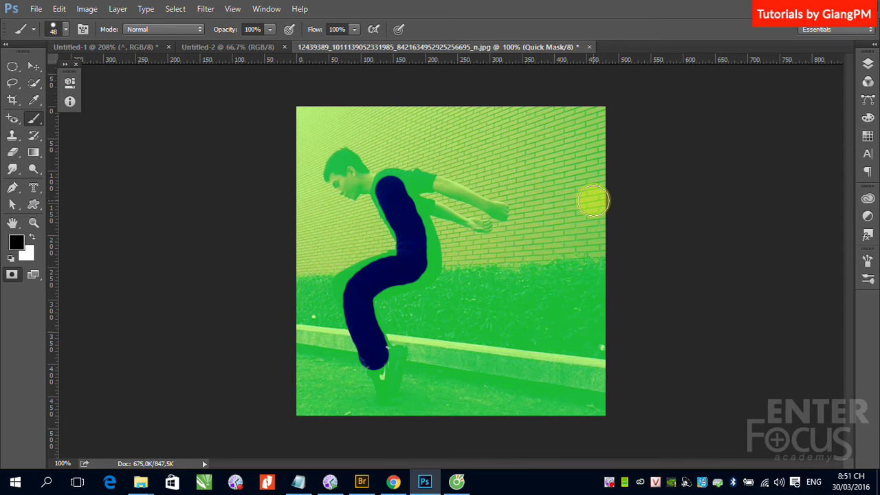
# Step: Switch Quick Mask Options to Selected Areas and re-enter Quick Mask to tint the body green
pyautogui.doubleClick(12, 275)
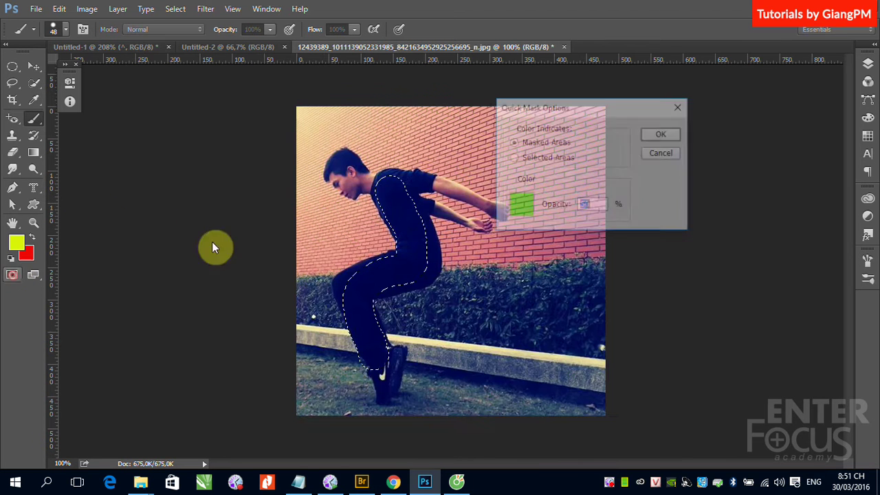
pyautogui.click(513, 158)
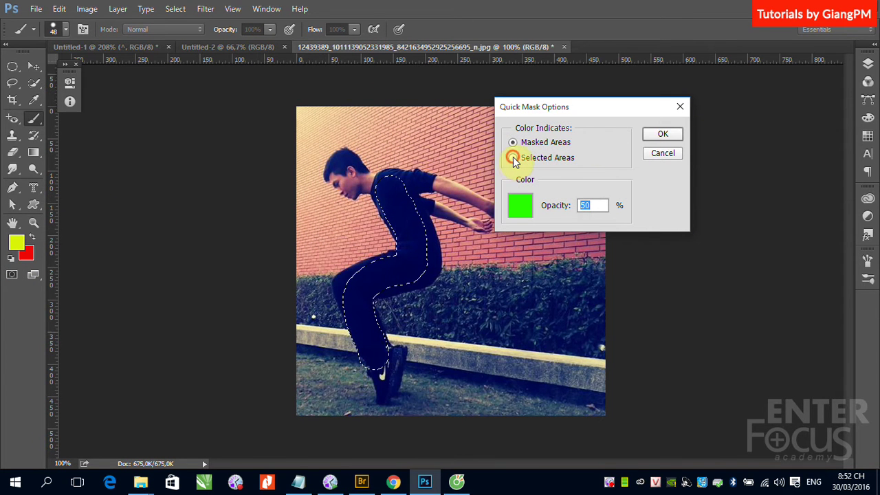
pyautogui.click(662, 134)
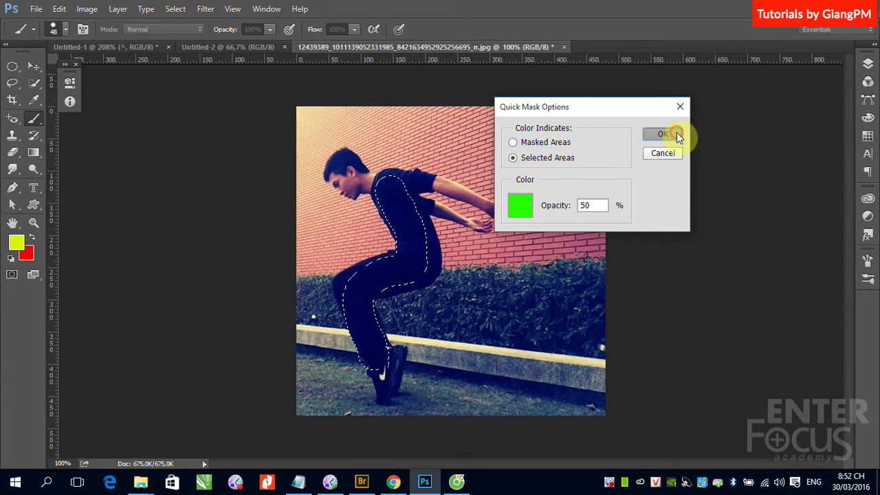
pyautogui.click(12, 275)
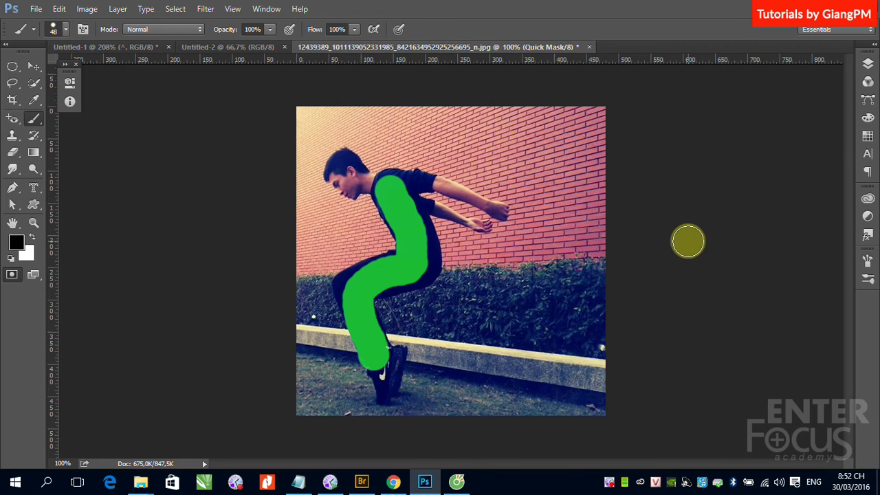
# Step: Change the Quick Mask colour to red (#ff0018) in Quick Mask Options
pyautogui.click(13, 274)
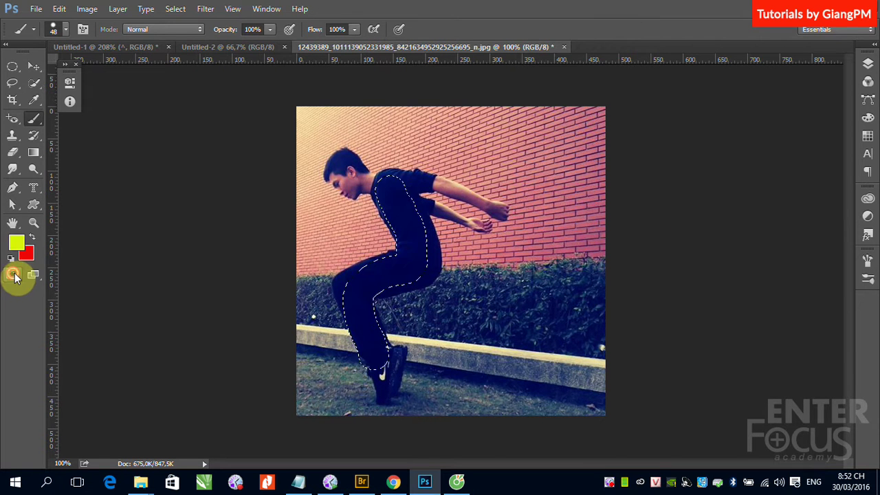
pyautogui.doubleClick(13, 275)
pyautogui.click(520, 204)
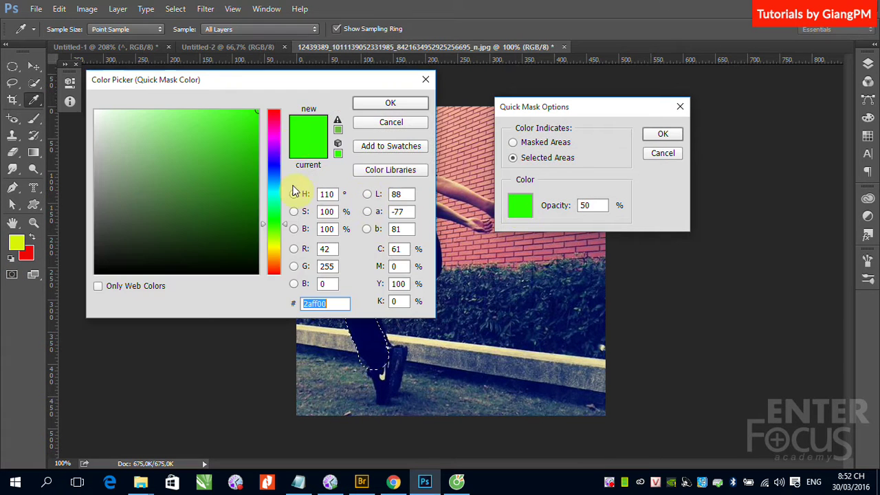
pyautogui.click(276, 112)
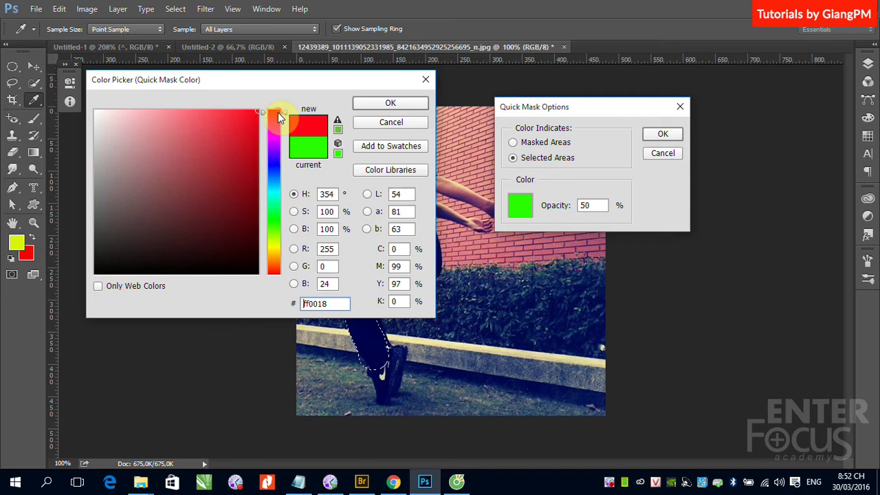
pyautogui.click(399, 105)
pyautogui.click(664, 134)
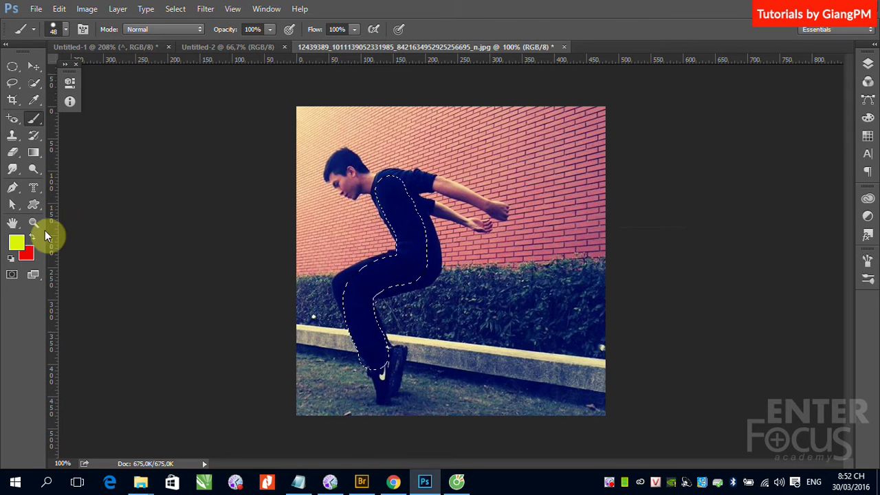
# Step: Preview the red overlay on the body, then return to the selection and back to Quick Mask
pyautogui.click(13, 276)
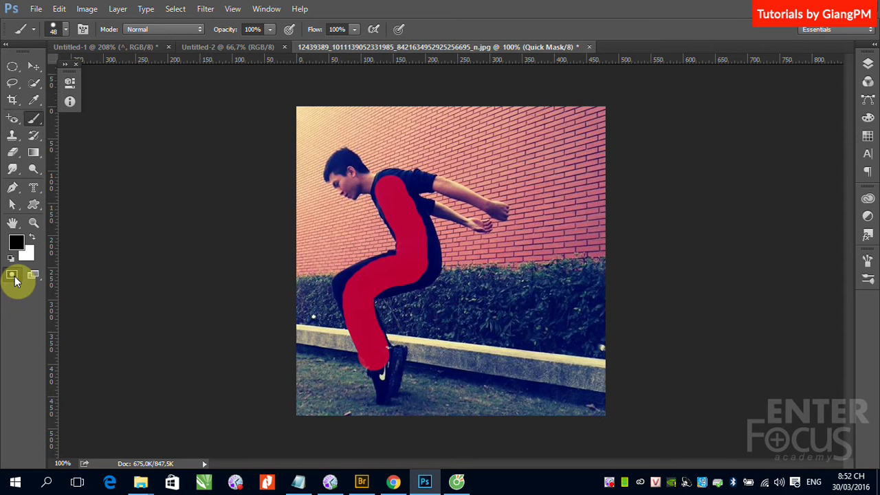
pyautogui.click(14, 276)
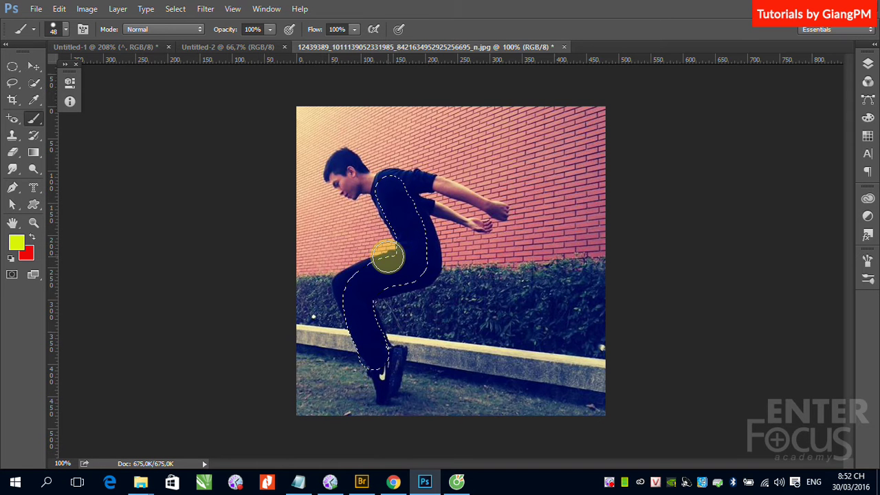
pyautogui.doubleClick(14, 274)
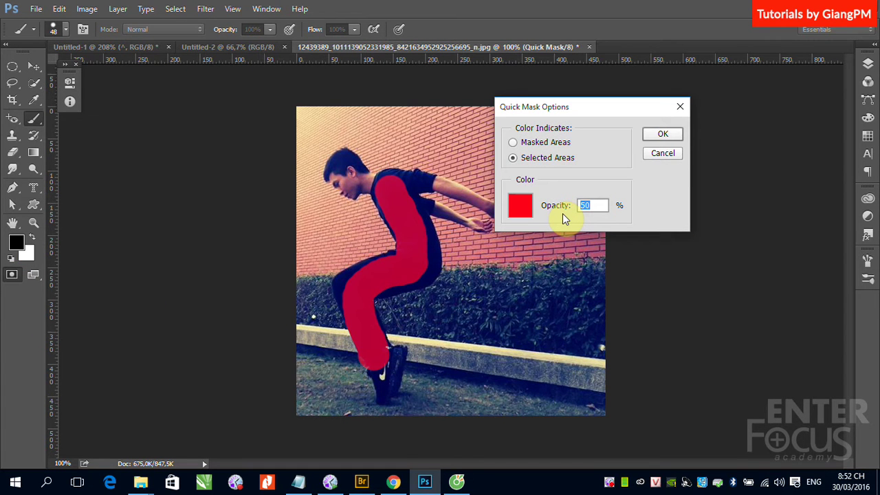
pyautogui.click(664, 153)
pyautogui.click(36, 8)
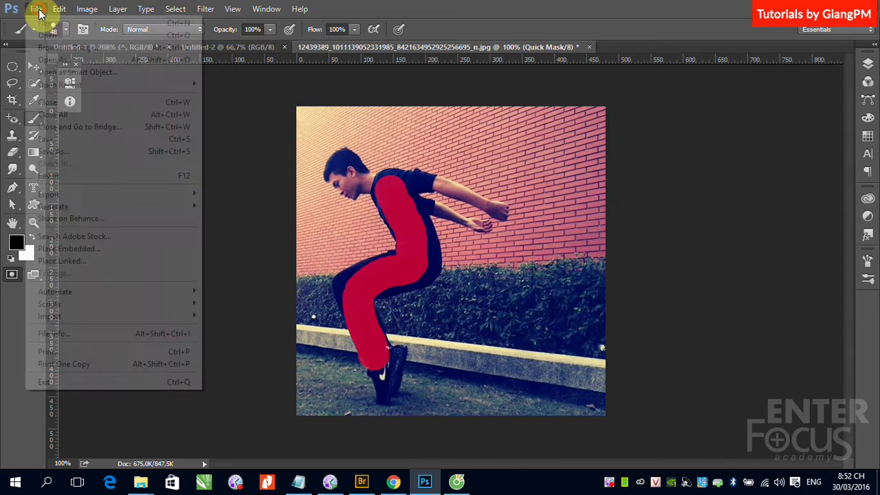
pyautogui.click(41, 31)
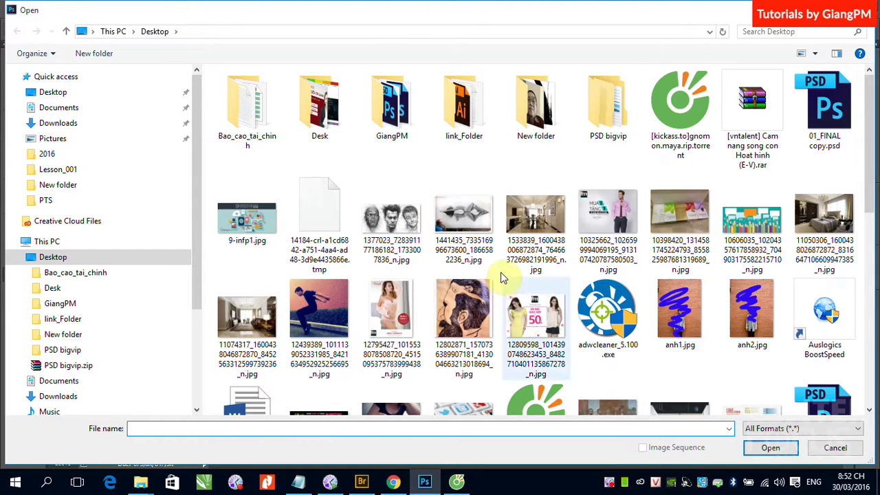
pyautogui.scroll(-5, 507, 275)
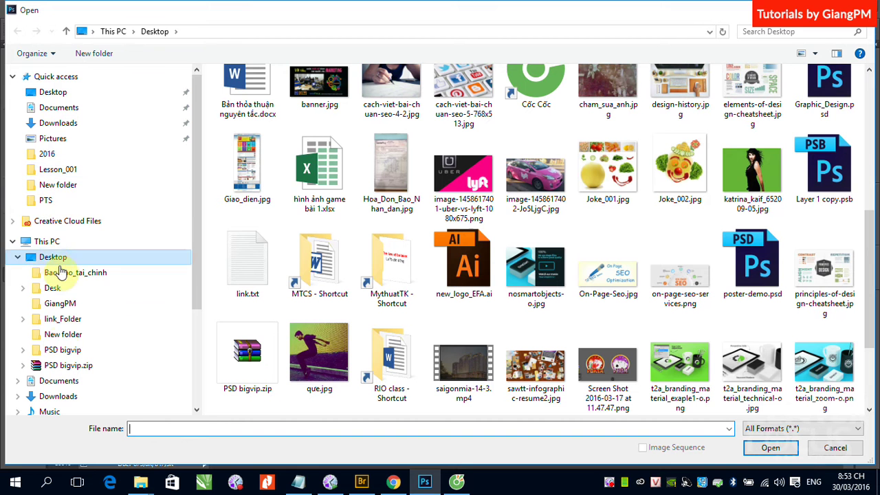
pyautogui.scroll(-2, 59, 371)
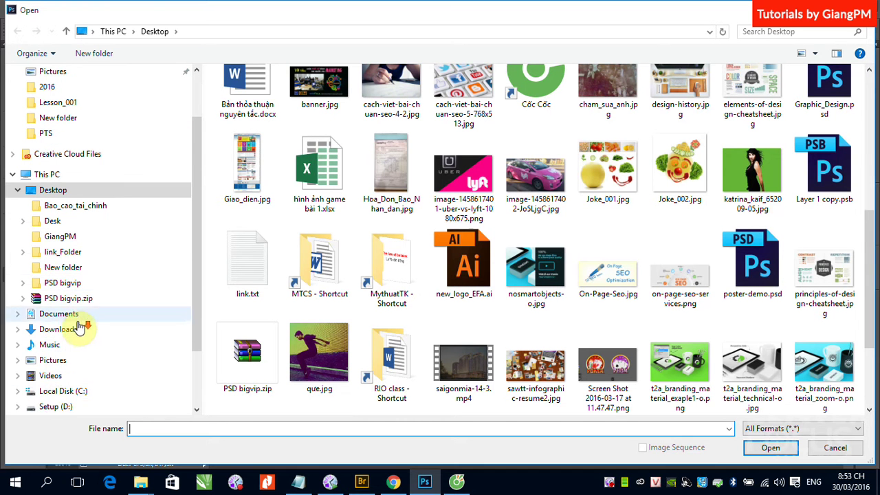
pyautogui.click(55, 407)
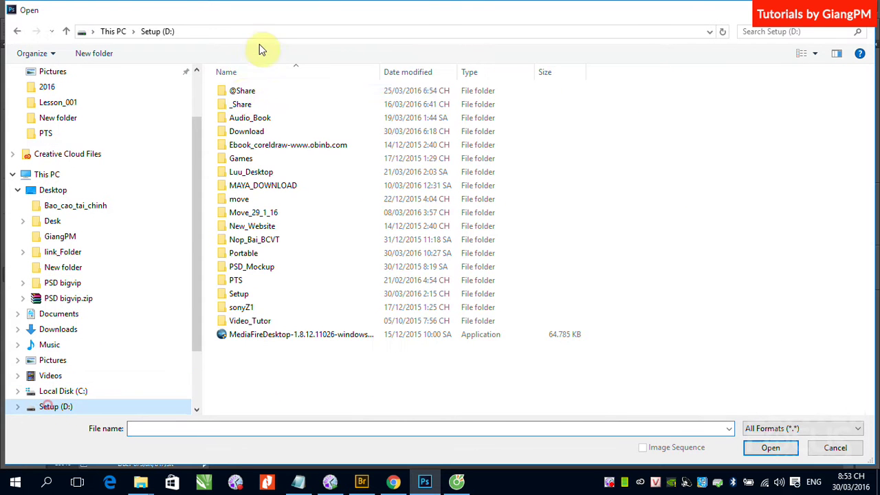
pyautogui.doubleClick(244, 92)
pyautogui.scroll(-5, 498, 206)
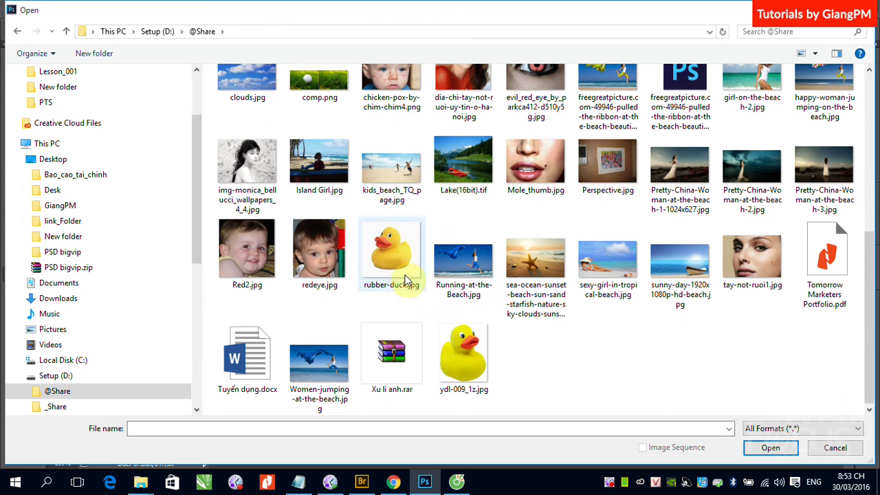
pyautogui.doubleClick(462, 338)
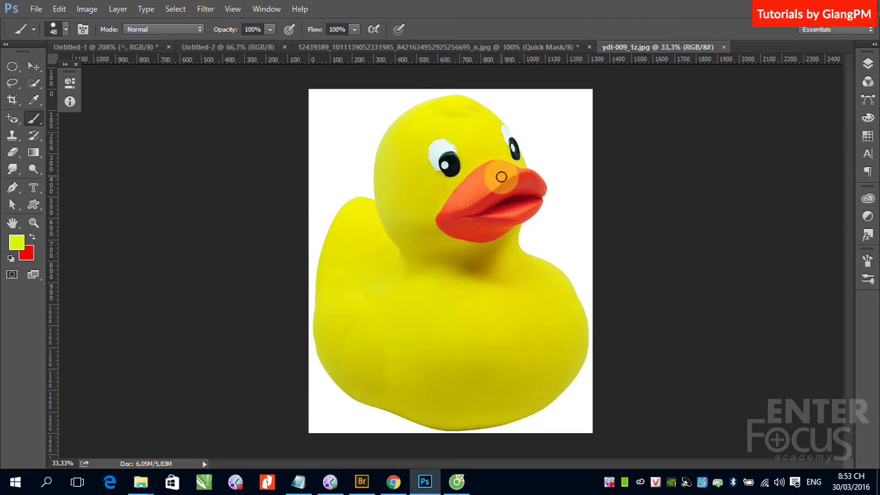
# Step: Set the Quick Mask colour to bright green #0cff00 in the Quick Mask options
pyautogui.click(11, 274)
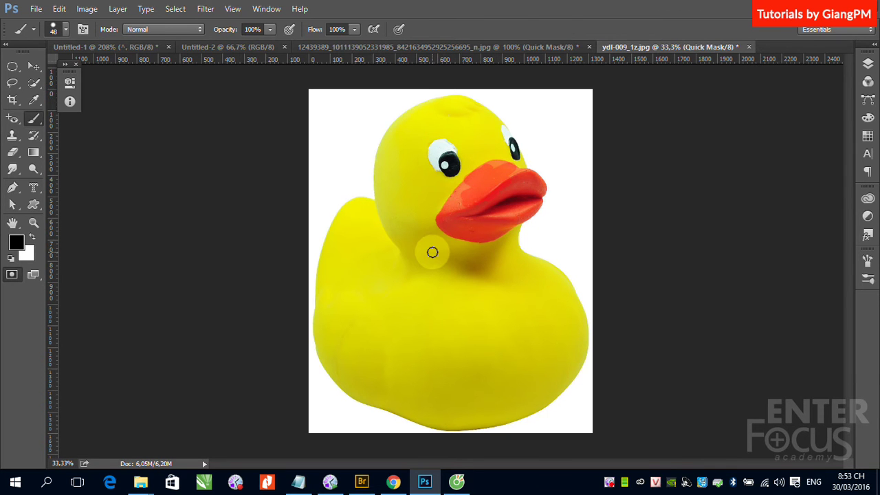
pyautogui.doubleClick(12, 275)
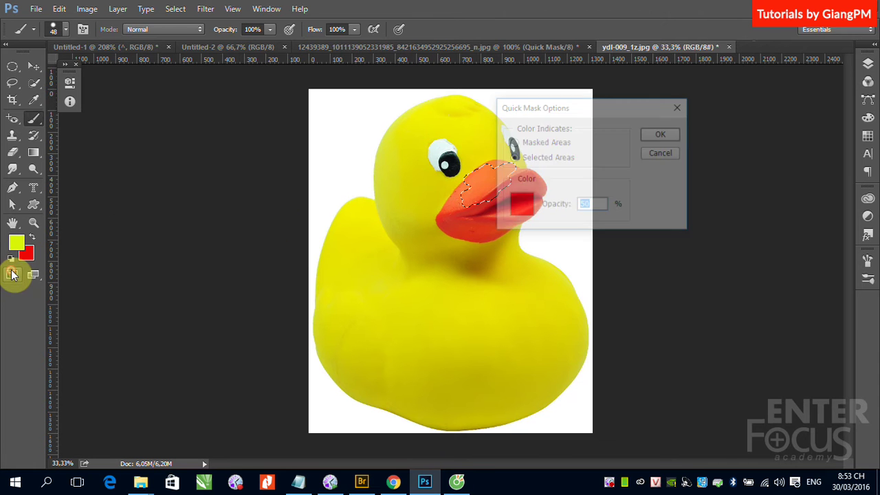
pyautogui.click(519, 204)
pyautogui.moveTo(272, 198); pyautogui.dragTo(273, 220)
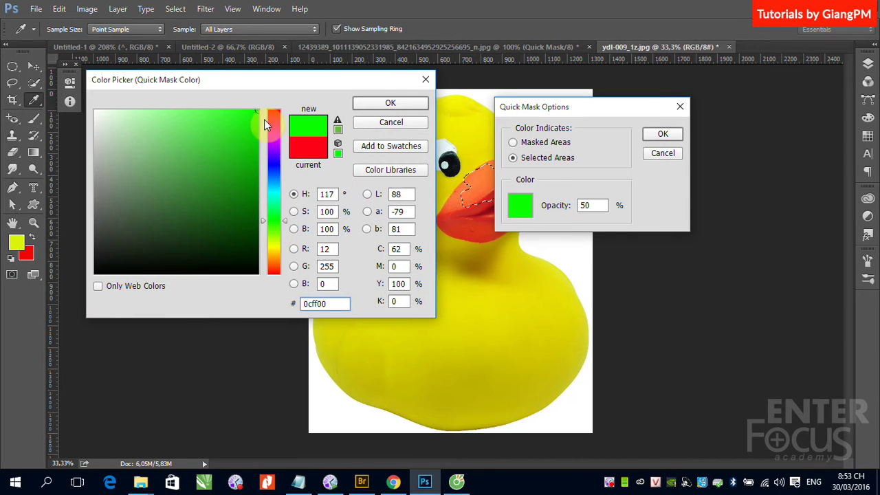
pyautogui.click(380, 107)
pyautogui.click(663, 134)
# Step: Brush a green Quick Mask over the upper beak, then reopen the Quick Mask options
pyautogui.press('b')
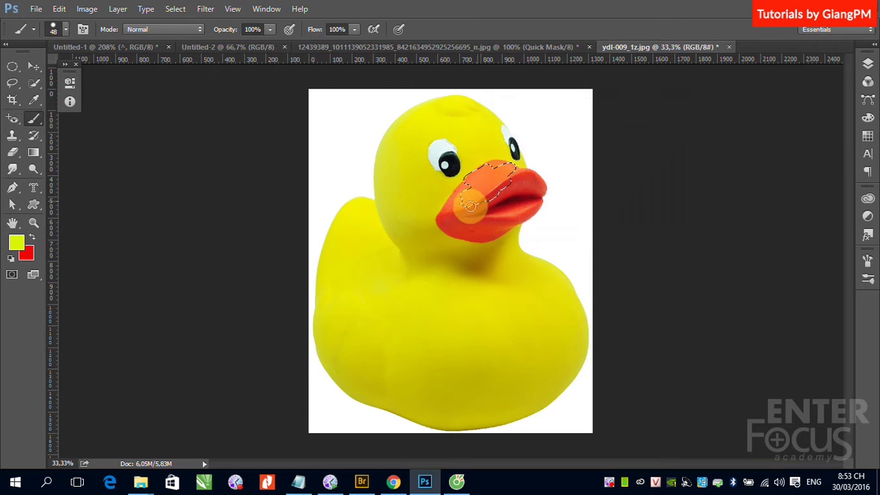
pyautogui.click(11, 274)
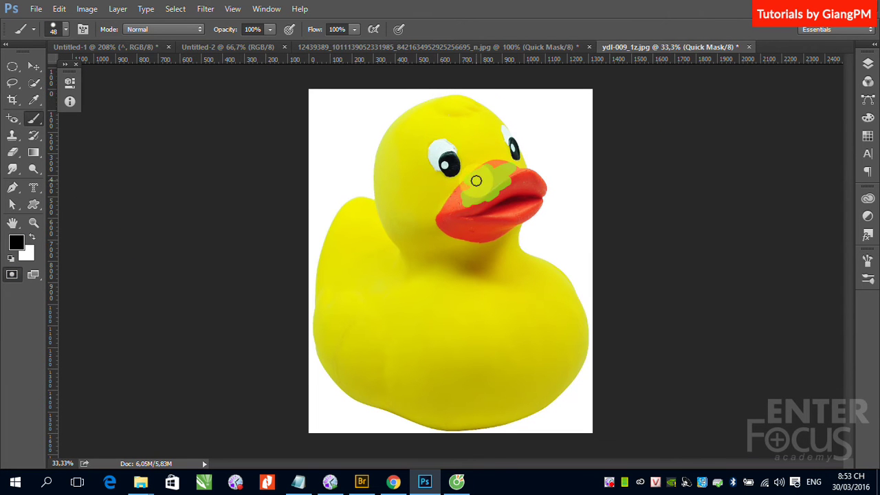
pyautogui.moveTo(453, 204); pyautogui.dragTo(512, 174)
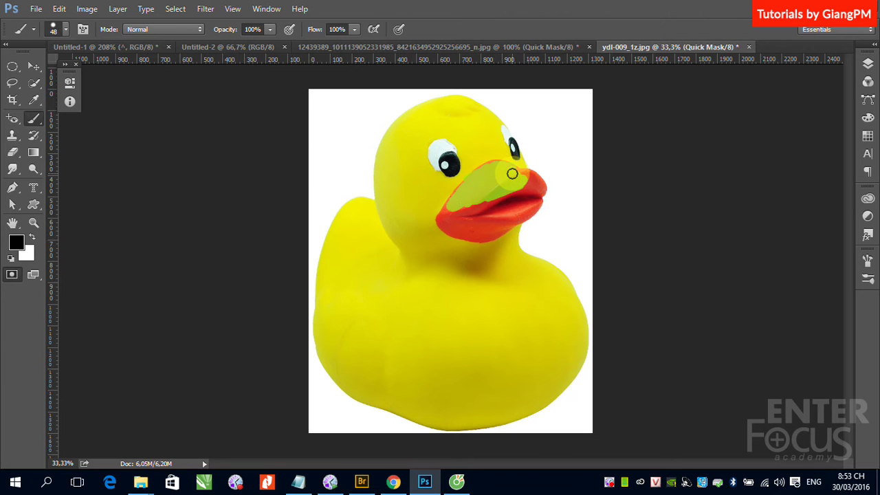
pyautogui.doubleClick(11, 274)
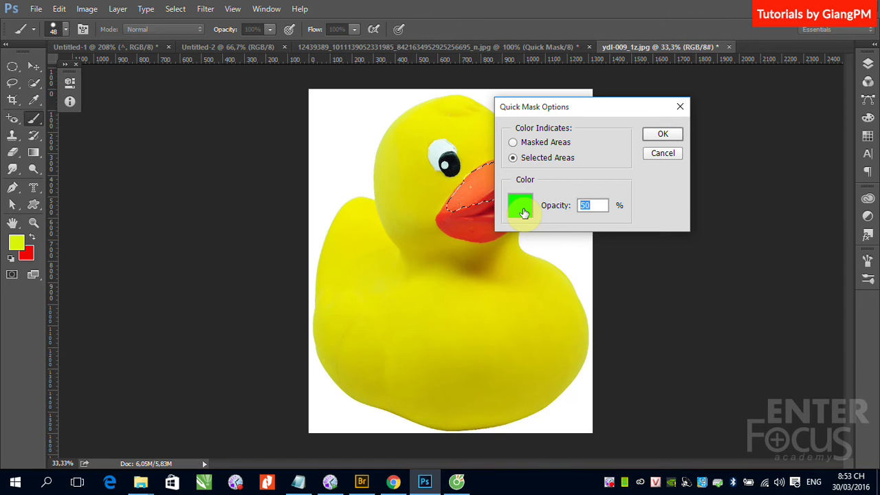
# Step: Cancel the options, extend the mask across the beak's left end, and erase spill near the eye
pyautogui.click(664, 153)
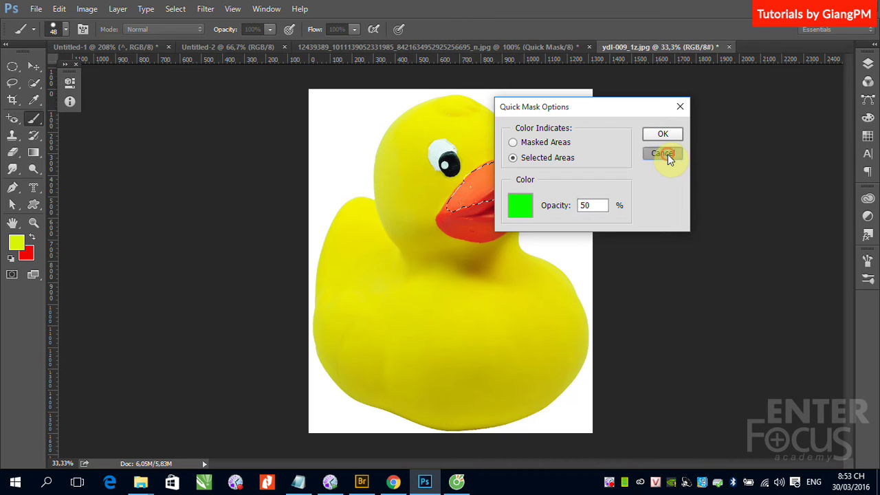
pyautogui.click(11, 275)
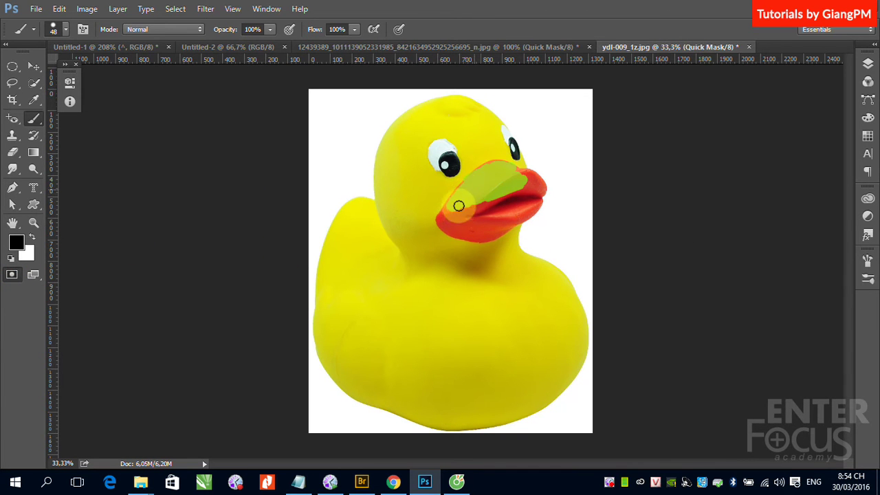
pyautogui.moveTo(458, 206)
pyautogui.mouseDown()
pyautogui.moveTo(465, 189)
pyautogui.moveTo(458, 190)
pyautogui.moveTo(452, 204)
pyautogui.moveTo(502, 161)
pyautogui.moveTo(451, 195)
pyautogui.mouseUp()
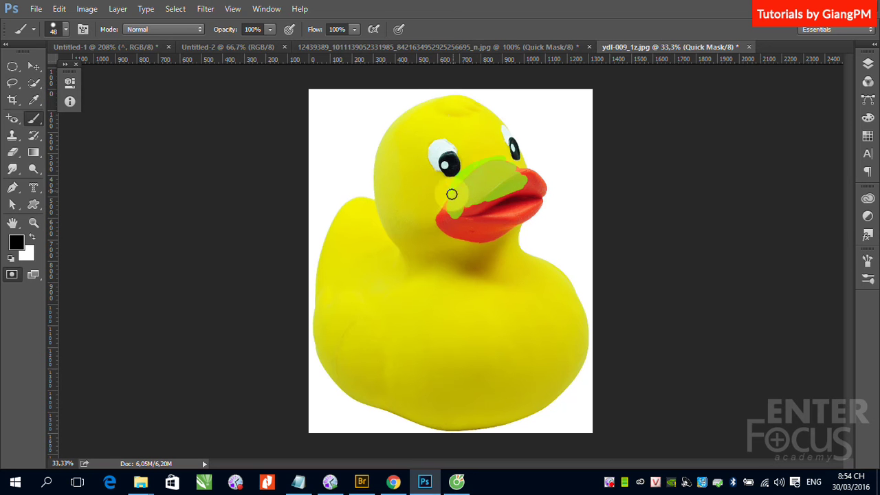
pyautogui.click(12, 152)
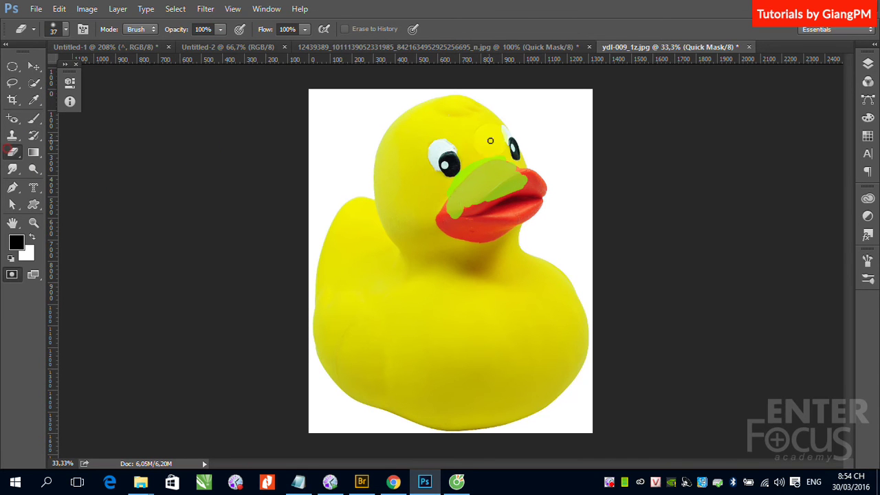
pyautogui.moveTo(490, 141)
pyautogui.mouseDown()
pyautogui.moveTo(451, 185)
pyautogui.moveTo(484, 162)
pyautogui.moveTo(465, 172)
pyautogui.moveTo(511, 161)
pyautogui.moveTo(448, 192)
pyautogui.mouseUp()
# Step: Preview the mask as a selection, return to Quick Mask, and zoom in on the duck's head
pyautogui.click(12, 274)
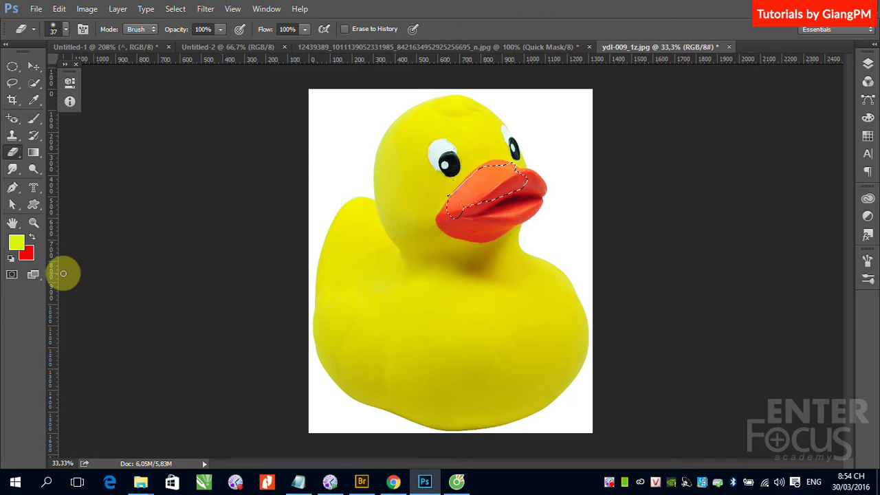
pyautogui.click(12, 275)
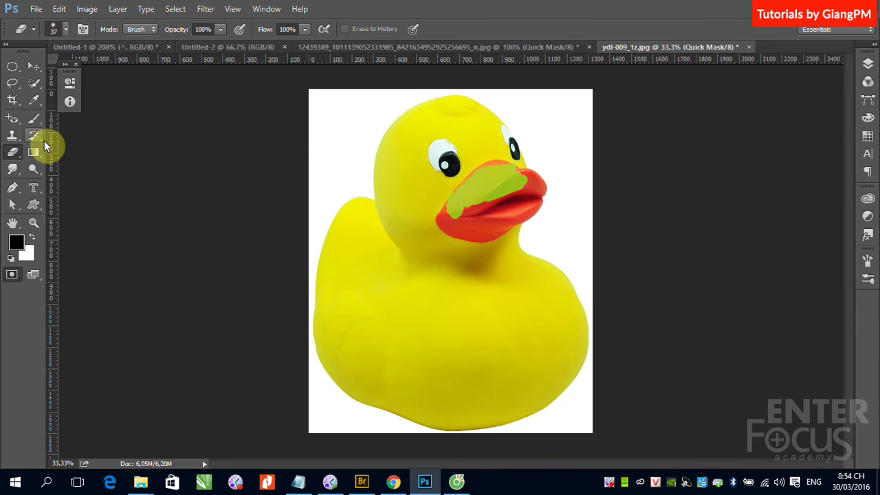
pyautogui.click(38, 124)
pyautogui.moveTo(392, 127); pyautogui.dragTo(569, 255)
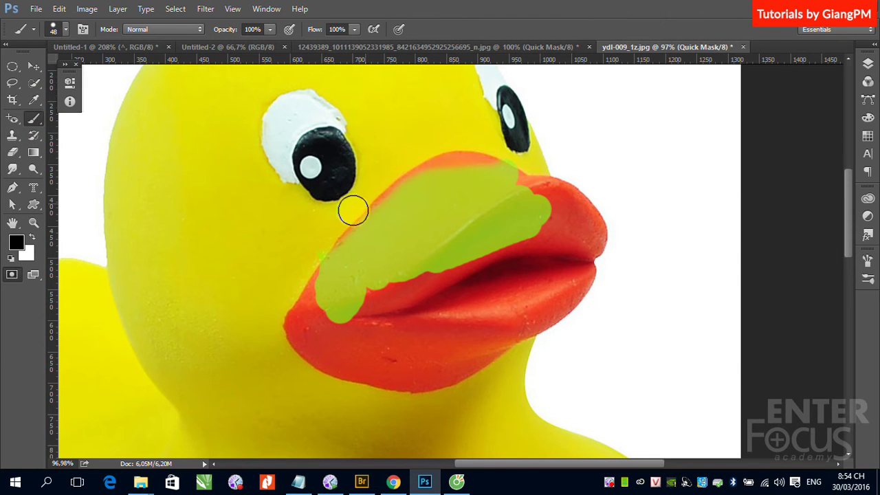
# Step: Paint mask along the beak's upper-left edge and over the eyes, then check the selection
pyautogui.moveTo(353, 208); pyautogui.dragTo(382, 180)
pyautogui.moveTo(532, 114); pyautogui.dragTo(384, 165)
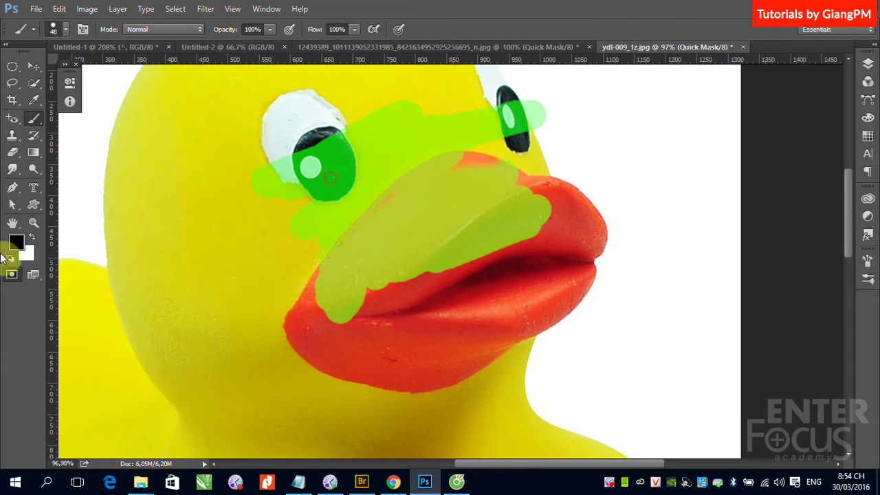
pyautogui.click(11, 275)
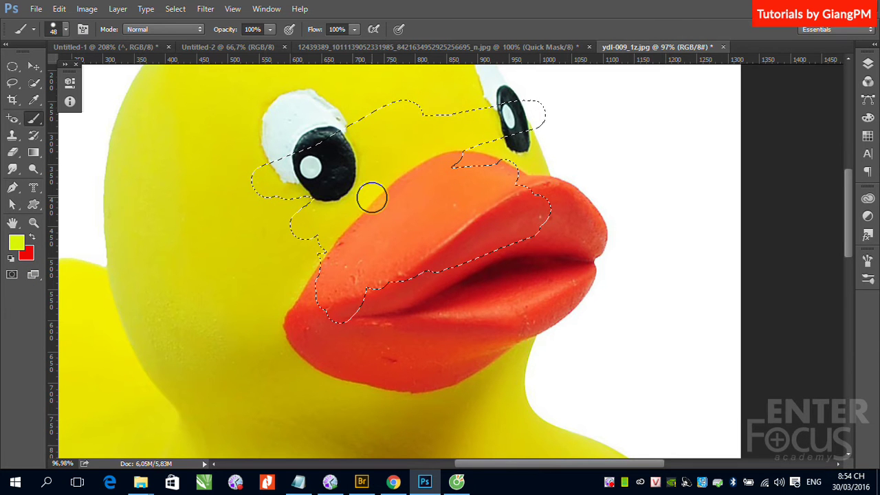
pyautogui.press('q')
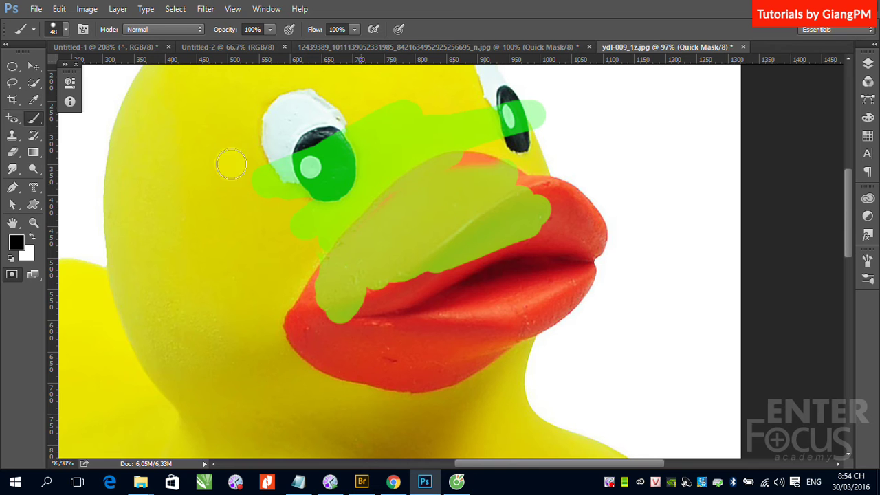
# Step: Erase the green mask over both eyes and the brow, then exit Quick Mask
pyautogui.click(12, 152)
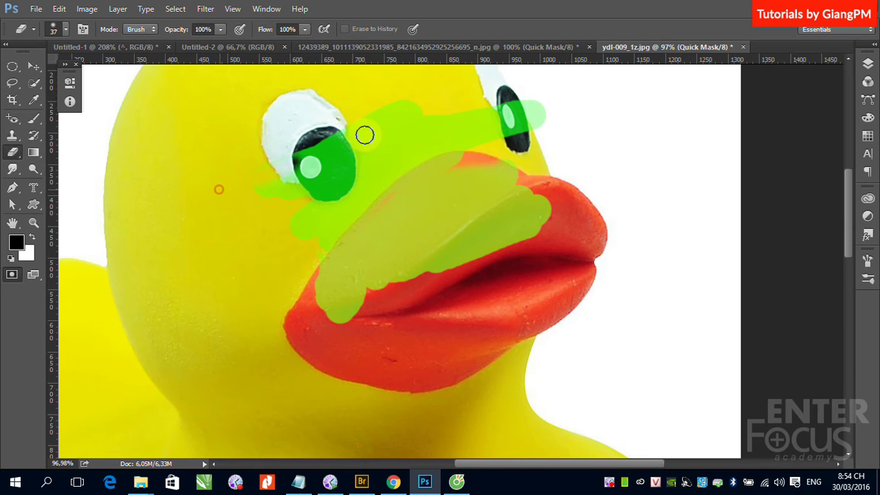
pyautogui.moveTo(363, 133)
pyautogui.mouseDown()
pyautogui.moveTo(384, 117)
pyautogui.moveTo(260, 216)
pyautogui.moveTo(425, 116)
pyautogui.mouseUp()
pyautogui.moveTo(338, 138)
pyautogui.mouseDown()
pyautogui.moveTo(526, 124)
pyautogui.moveTo(538, 104)
pyautogui.moveTo(479, 121)
pyautogui.mouseUp()
pyautogui.press('q')
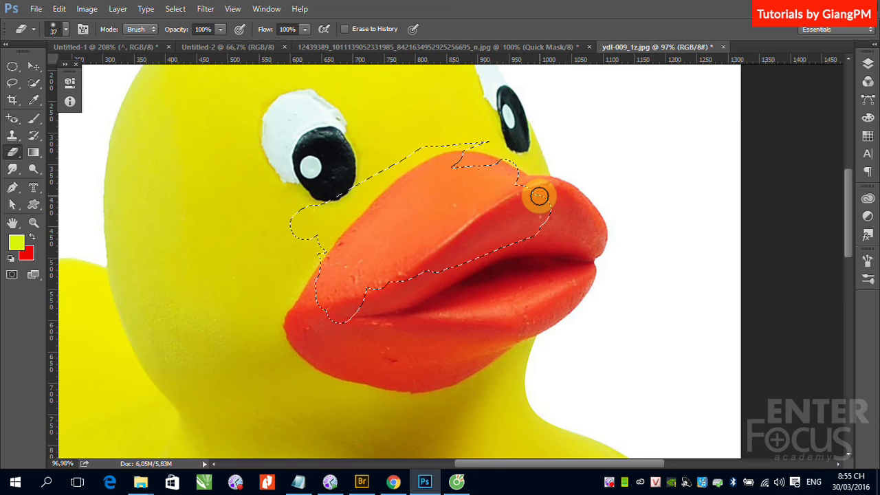
pyautogui.click(12, 83)
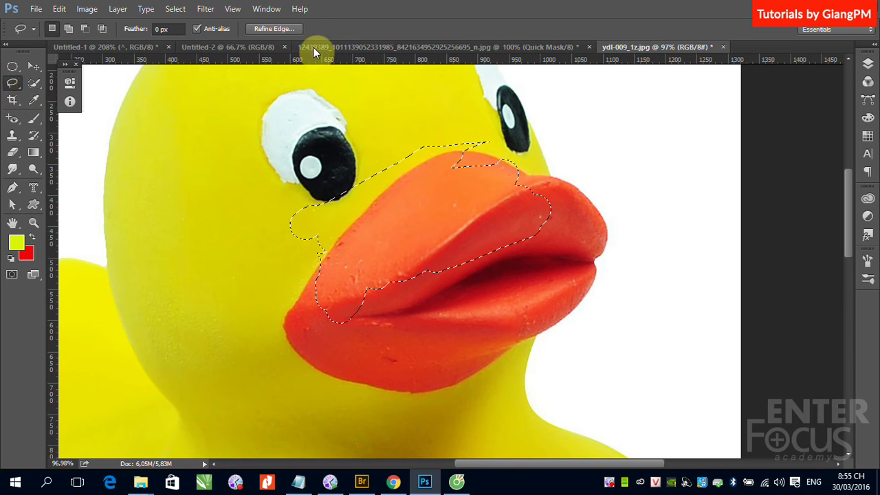
pyautogui.click(34, 82)
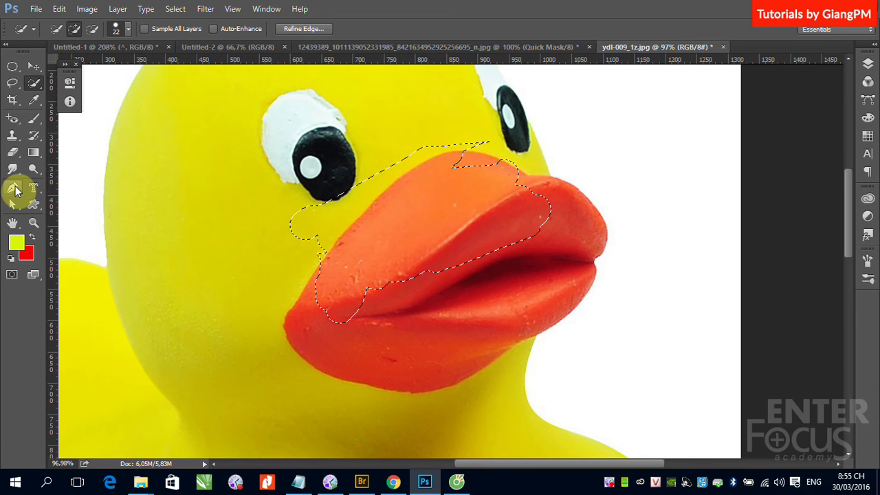
pyautogui.click(33, 189)
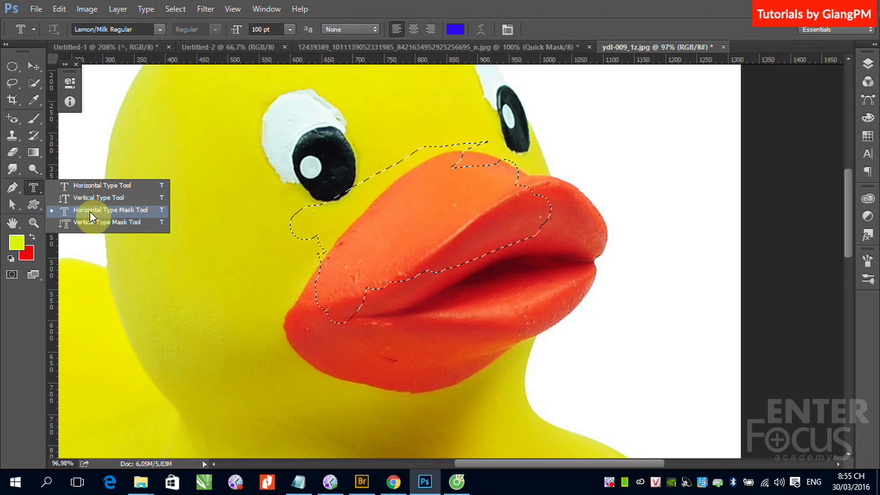
pyautogui.click(33, 66)
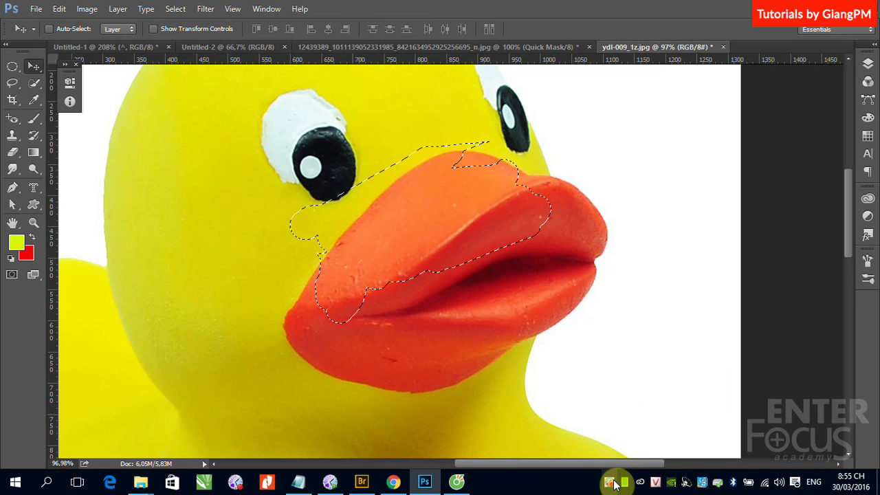